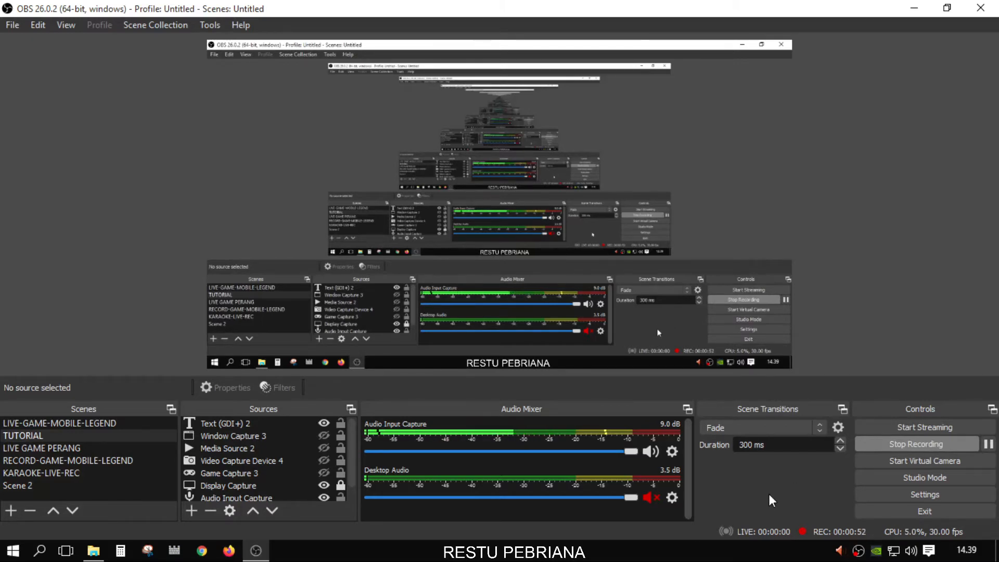
pyautogui.click(997, 551)
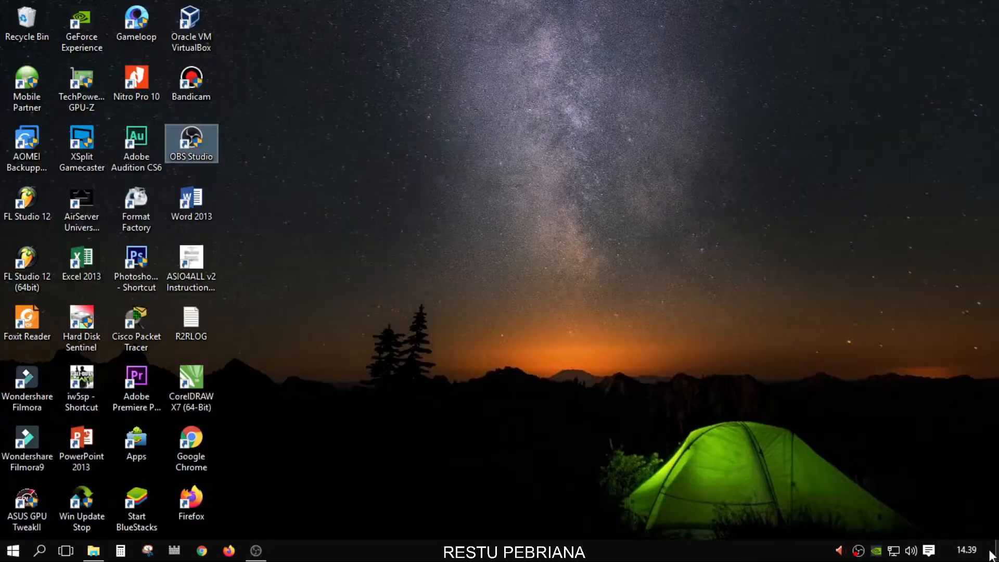
pyautogui.rightClick(519, 244)
pyautogui.click(546, 287)
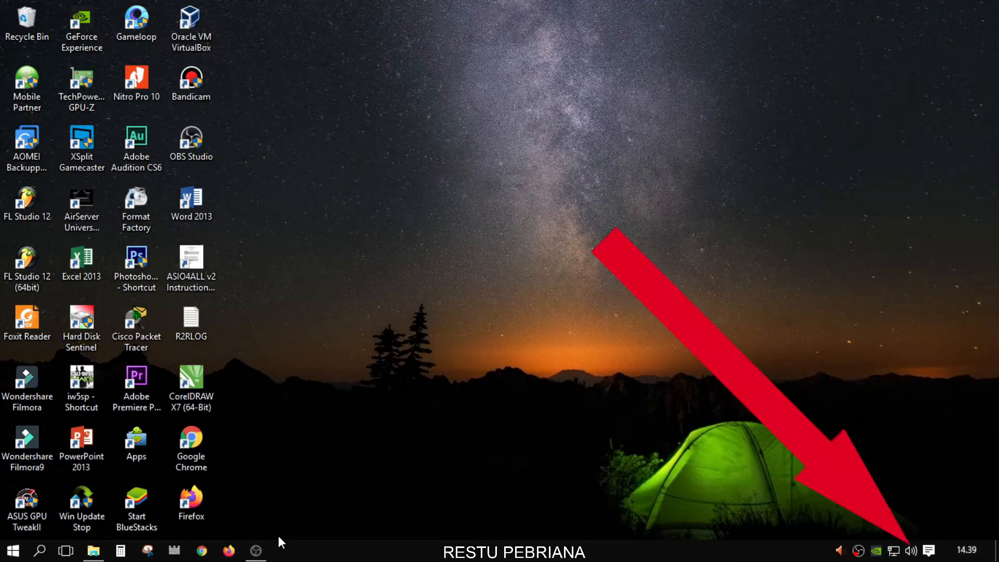
pyautogui.click(256, 551)
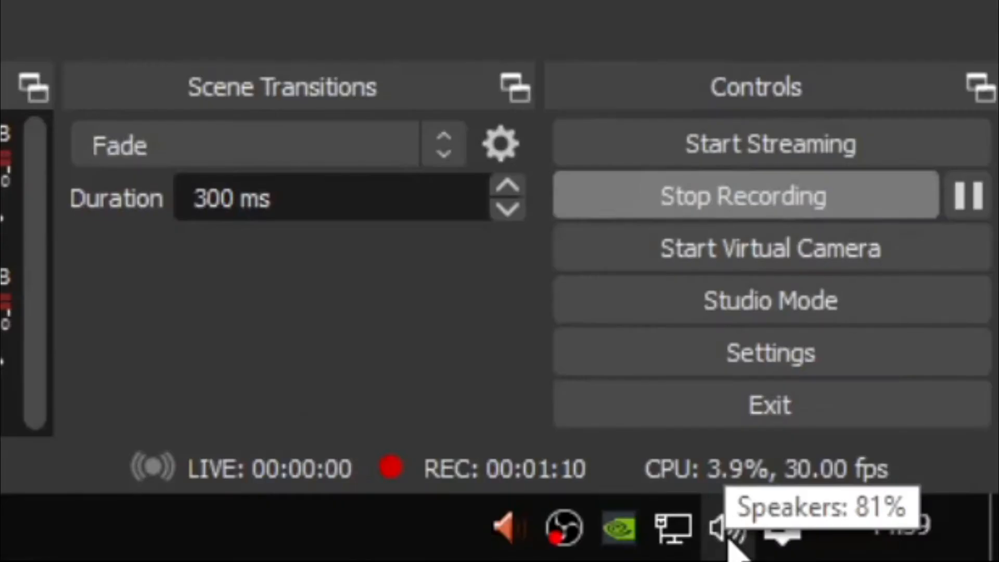
# - Open the Windows recording devices and bring up the properties of the default Microphone
pyautogui.rightClick(729, 541)
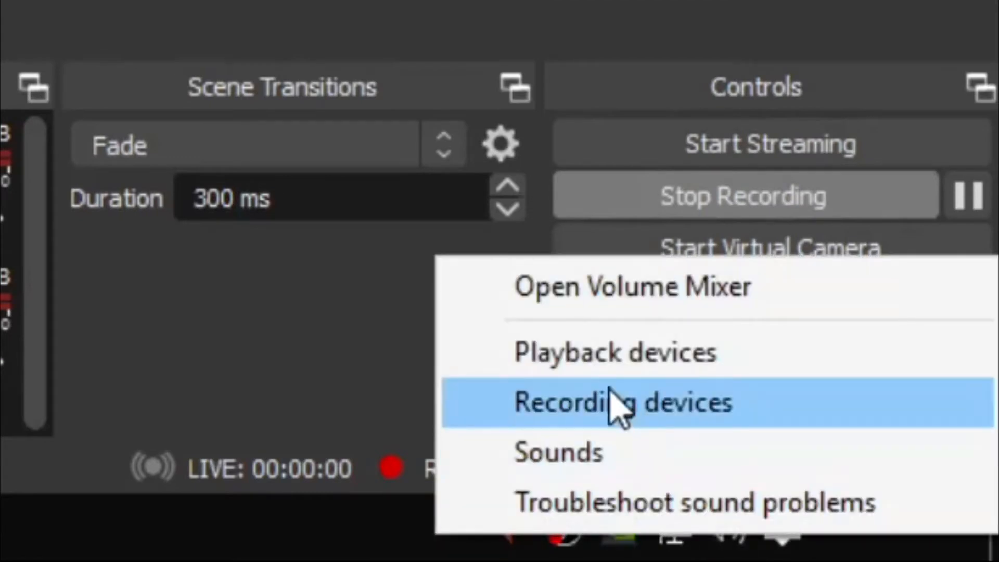
pyautogui.click(681, 428)
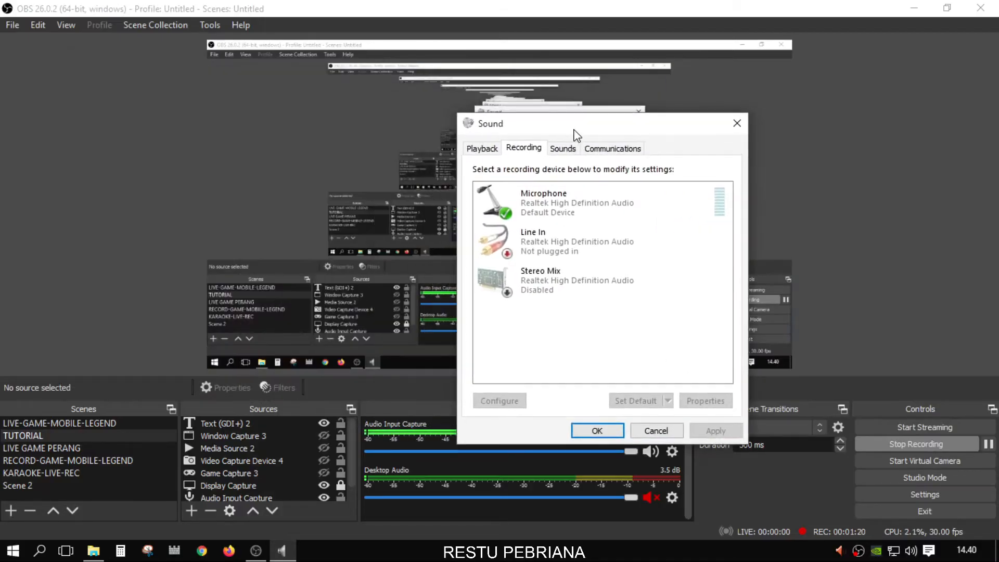
pyautogui.moveTo(577, 125); pyautogui.dragTo(595, 85)
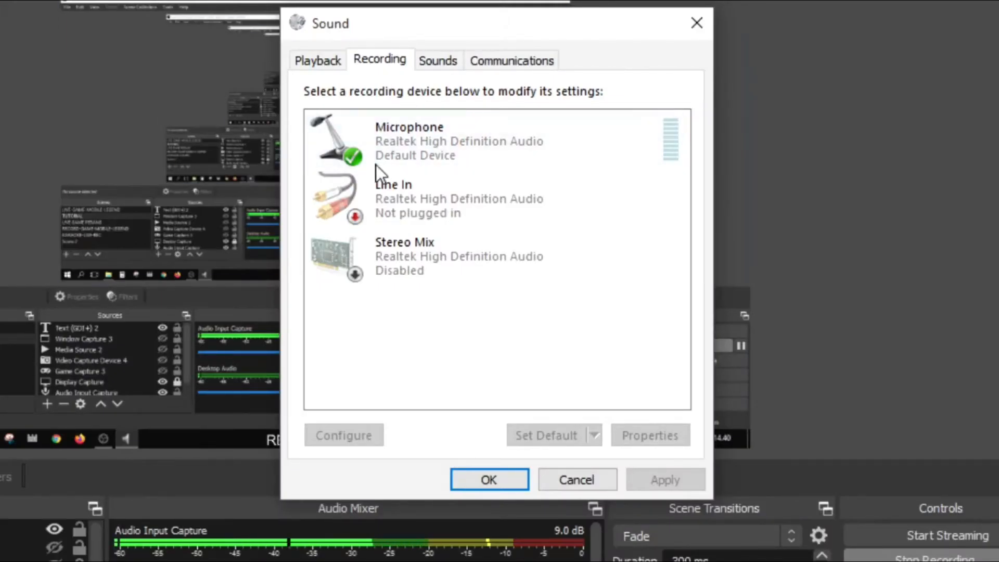
pyautogui.doubleClick(407, 144)
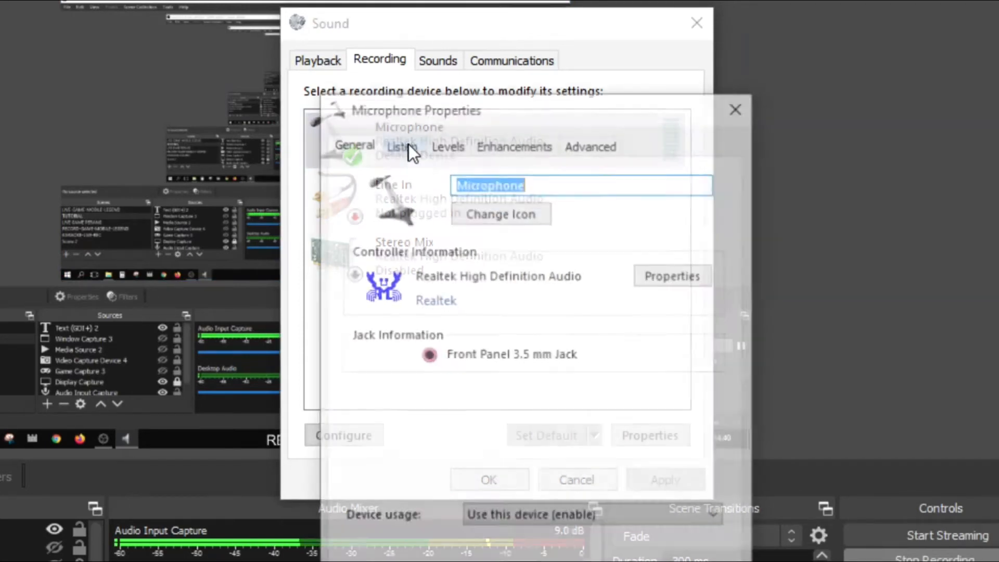
pyautogui.moveTo(497, 107); pyautogui.dragTo(508, 56)
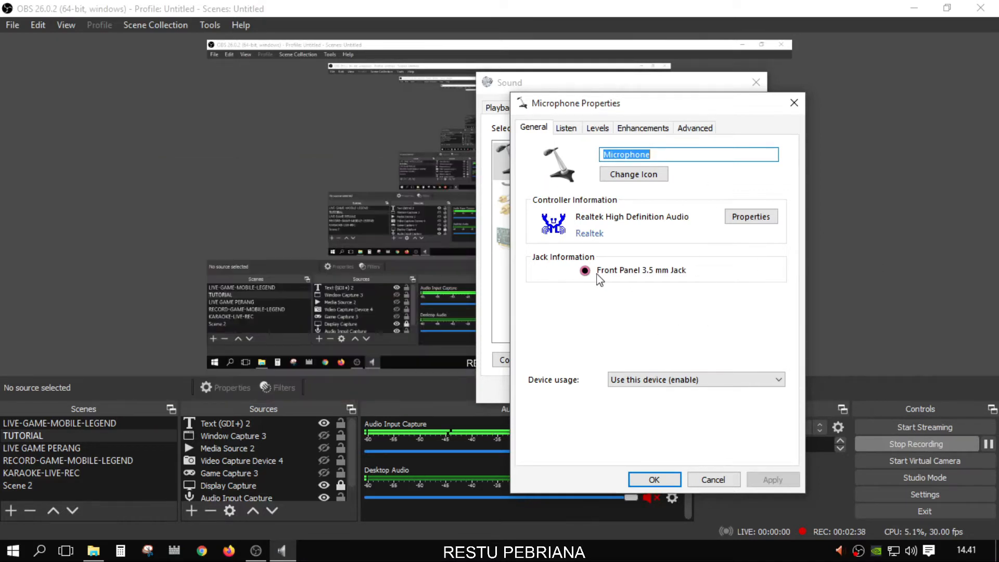
# - Route the microphone's listen playback to Speakers (Realtek High Definition Audio) and set Microphone Boost to +10.0 dB
pyautogui.click(565, 128)
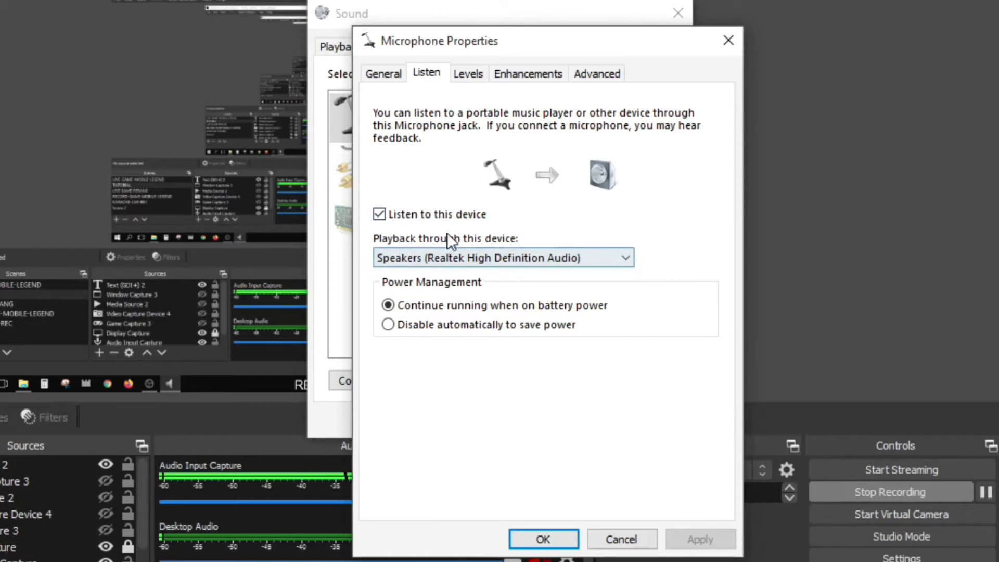
pyautogui.click(611, 263)
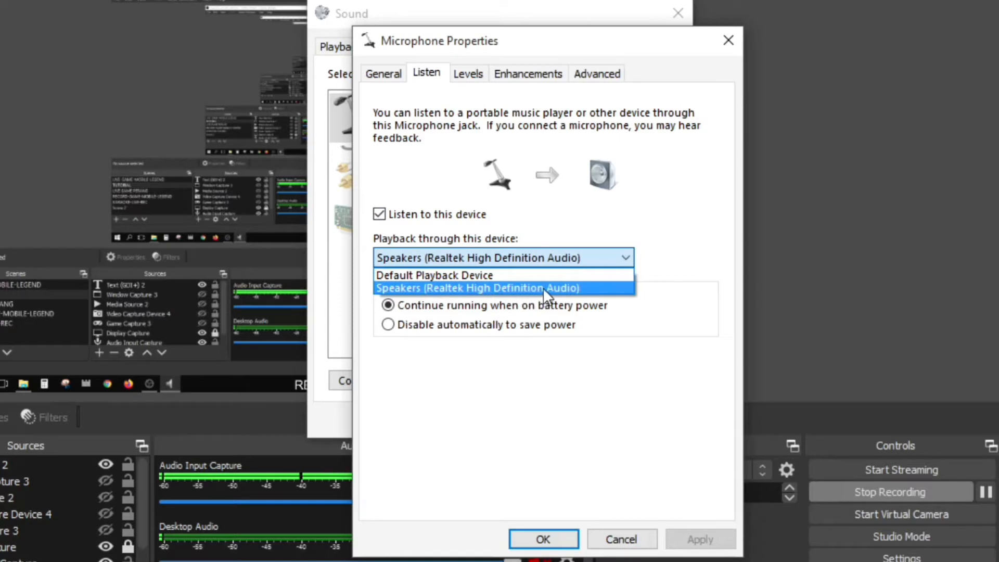
pyautogui.click(606, 288)
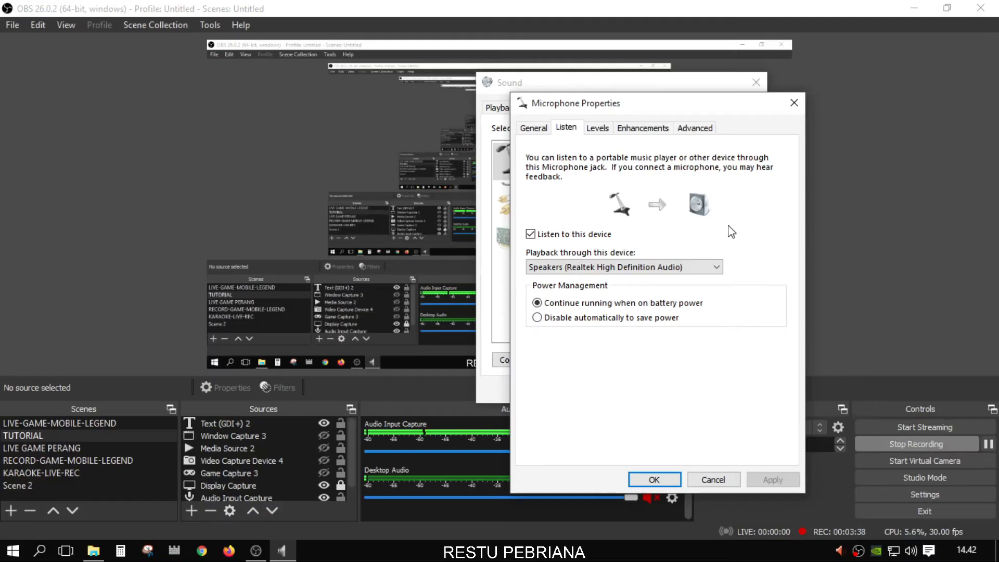
pyautogui.click(599, 130)
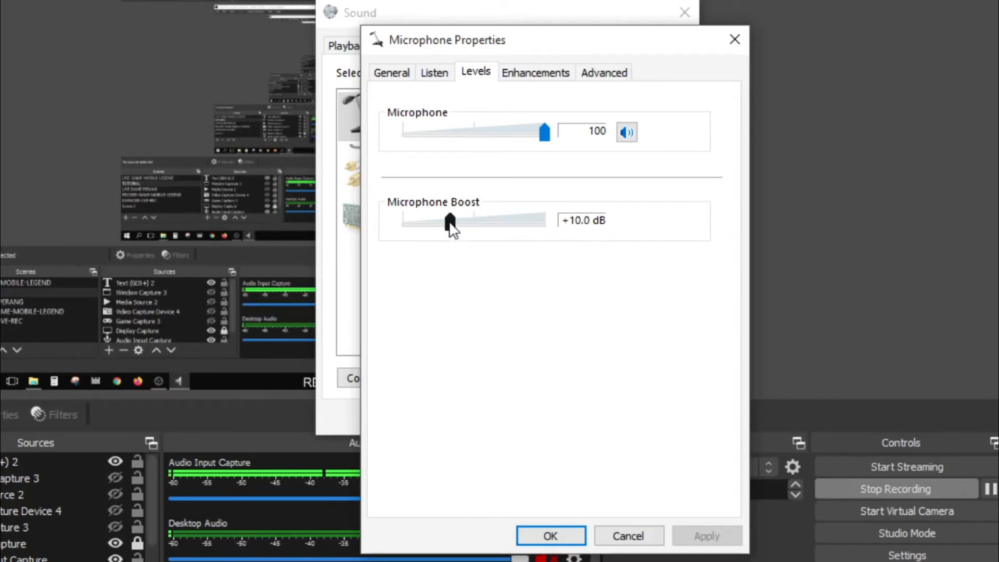
pyautogui.moveTo(452, 229)
pyautogui.mouseDown()
pyautogui.moveTo(404, 241)
pyautogui.moveTo(446, 245)
pyautogui.moveTo(396, 249)
pyautogui.moveTo(459, 239)
pyautogui.mouseUp()
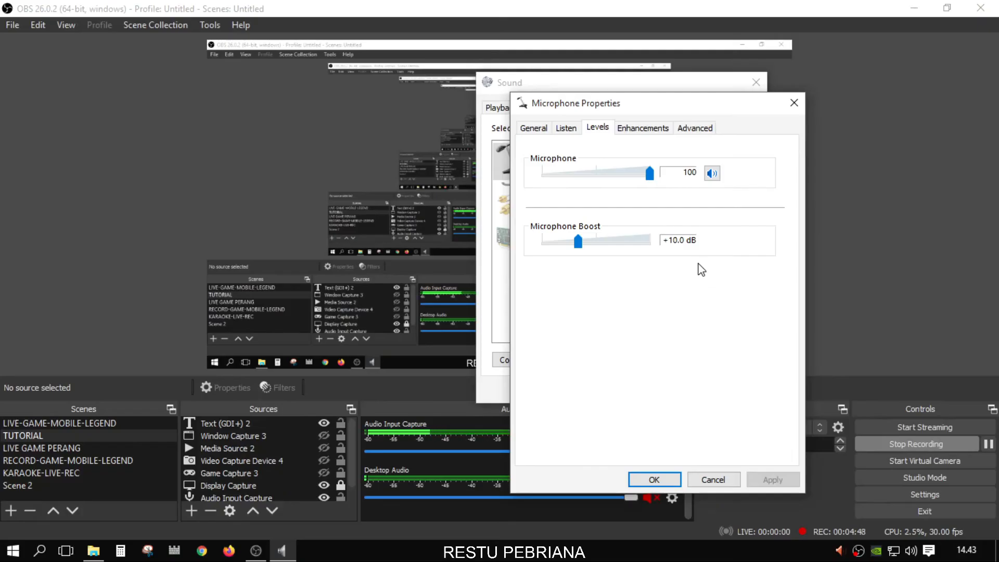
# - Review the microphone's sound enhancements, general information, listening options and level settings
pyautogui.click(636, 130)
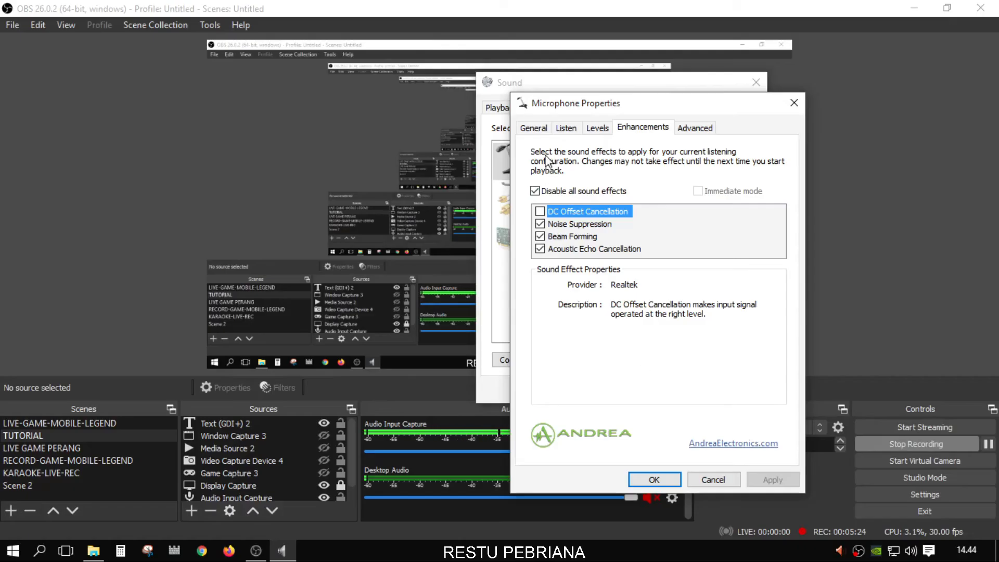
pyautogui.click(606, 130)
pyautogui.press('Left')
pyautogui.press('Right')
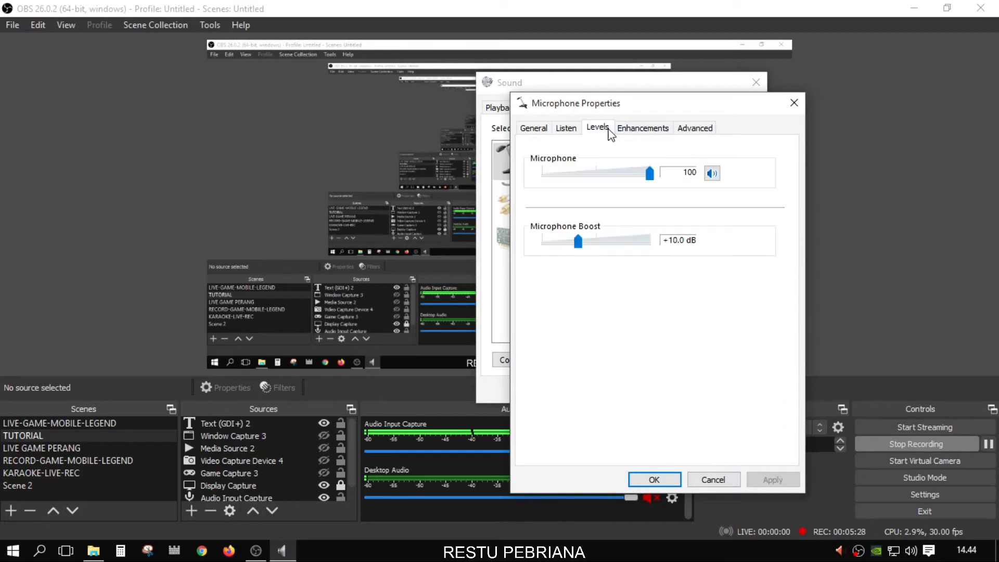
pyautogui.click(572, 130)
pyautogui.click(598, 130)
pyautogui.click(653, 130)
pyautogui.click(545, 130)
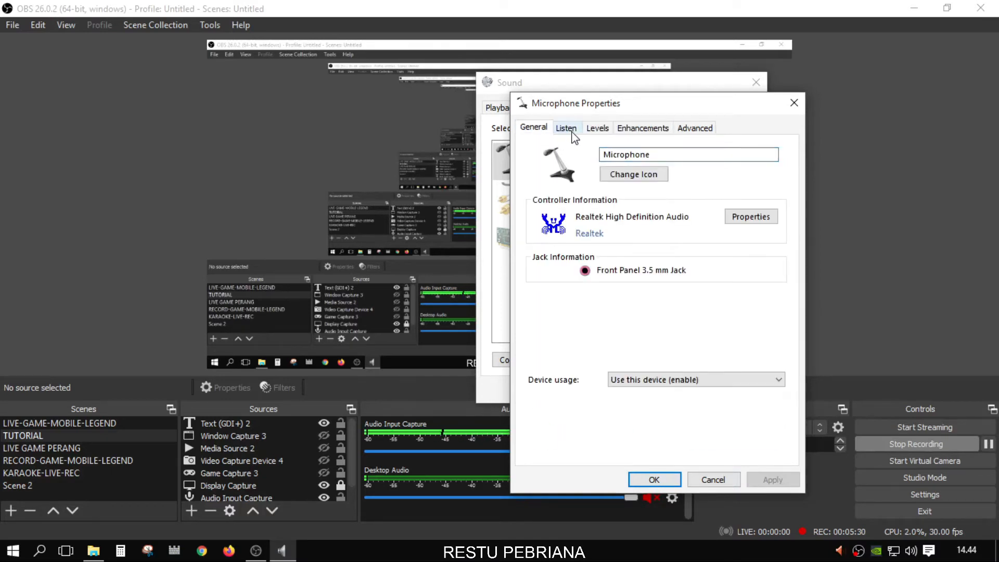
pyautogui.click(571, 131)
pyautogui.click(603, 133)
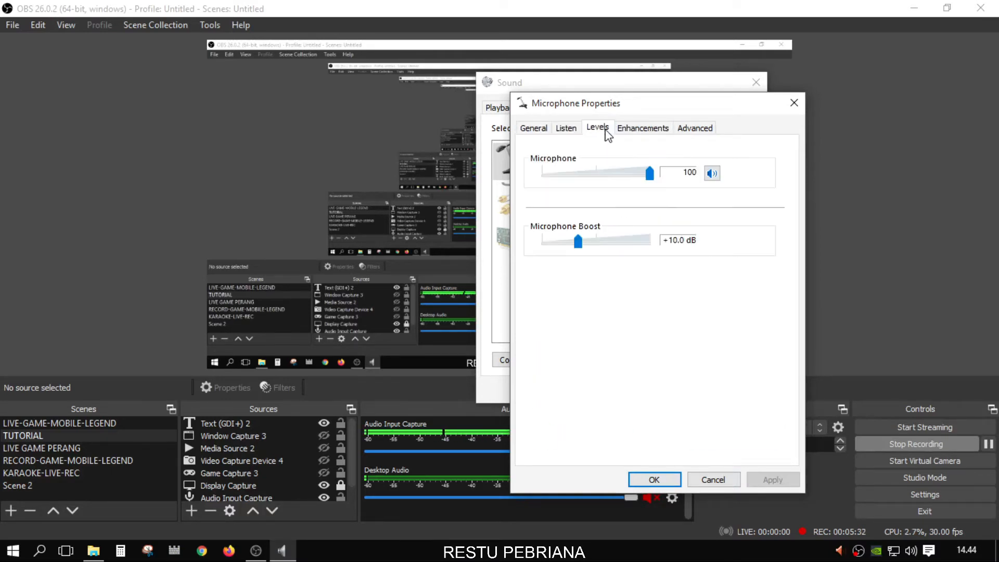
pyautogui.click(565, 131)
pyautogui.click(597, 130)
pyautogui.click(642, 130)
pyautogui.click(566, 130)
pyautogui.click(597, 130)
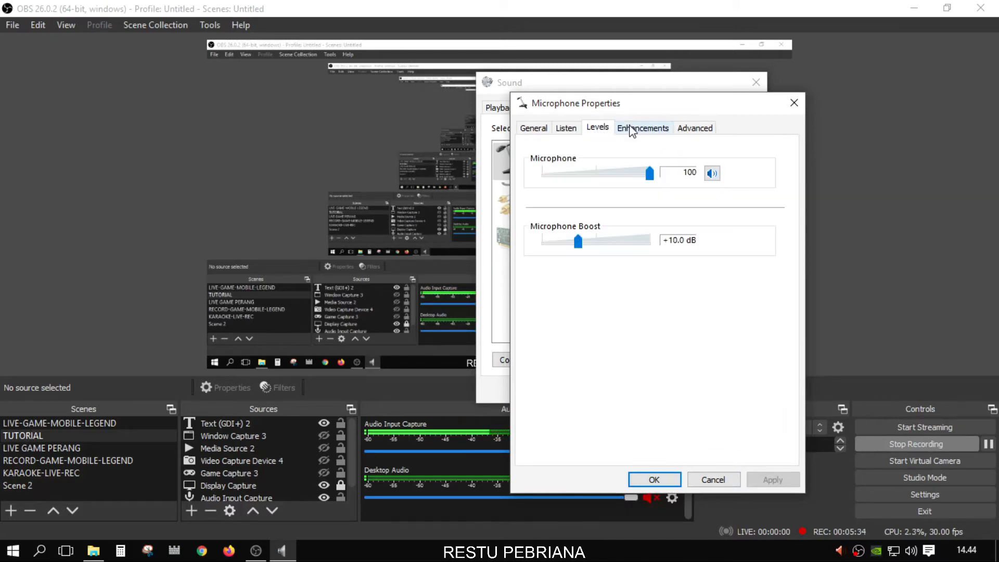
pyautogui.click(631, 130)
pyautogui.click(568, 131)
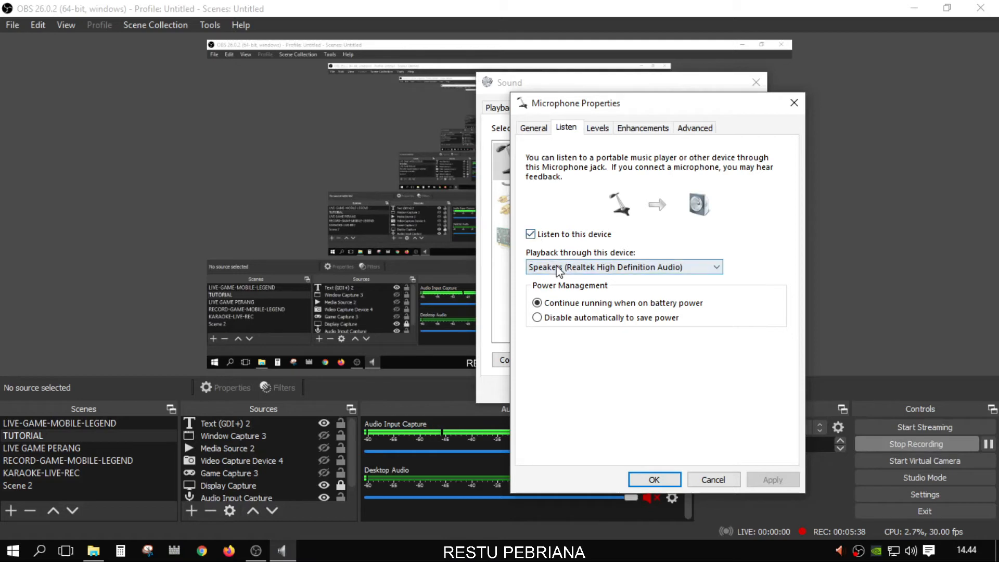
pyautogui.click(587, 130)
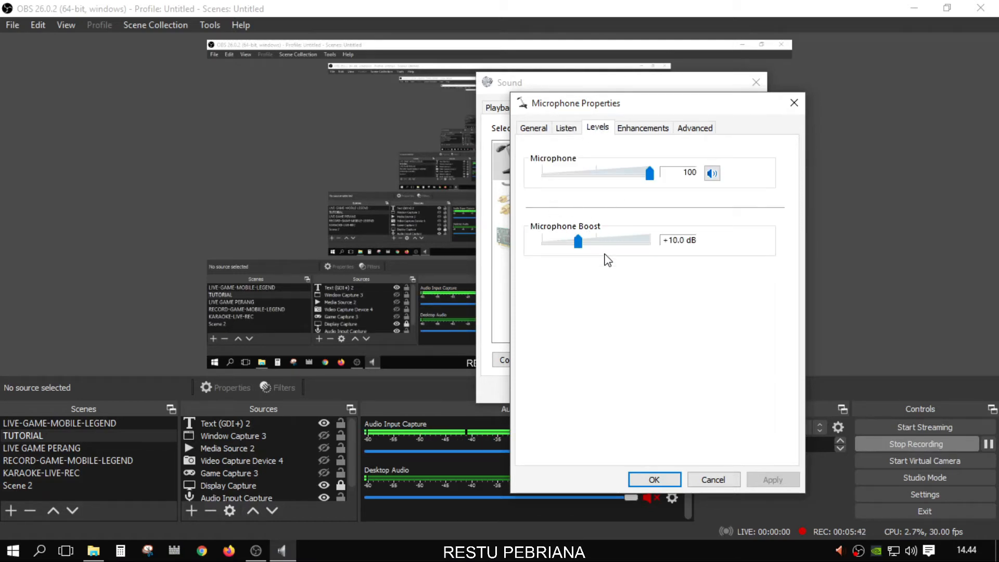
pyautogui.click(636, 130)
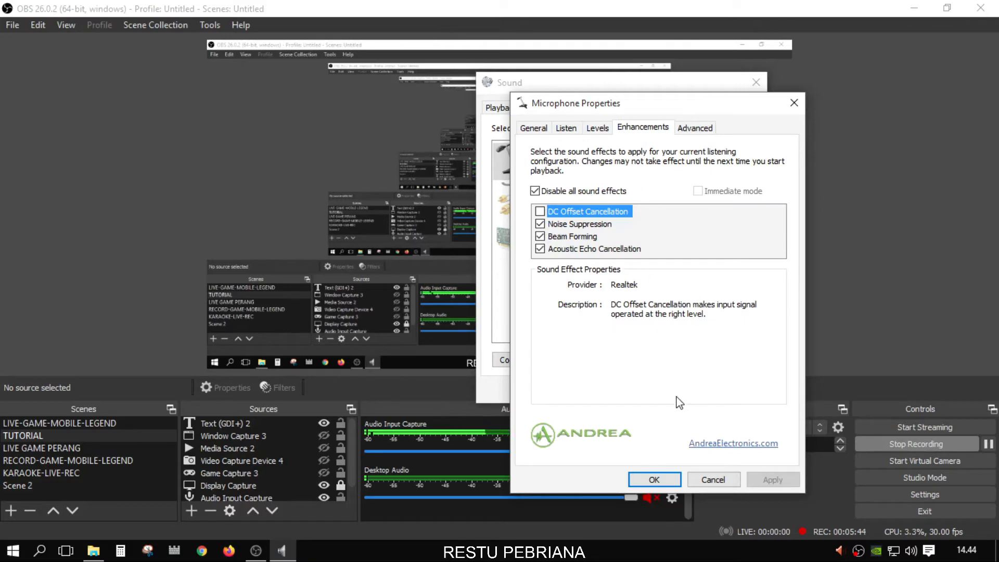
# - Accept the microphone properties and the Sound settings
pyautogui.click(654, 481)
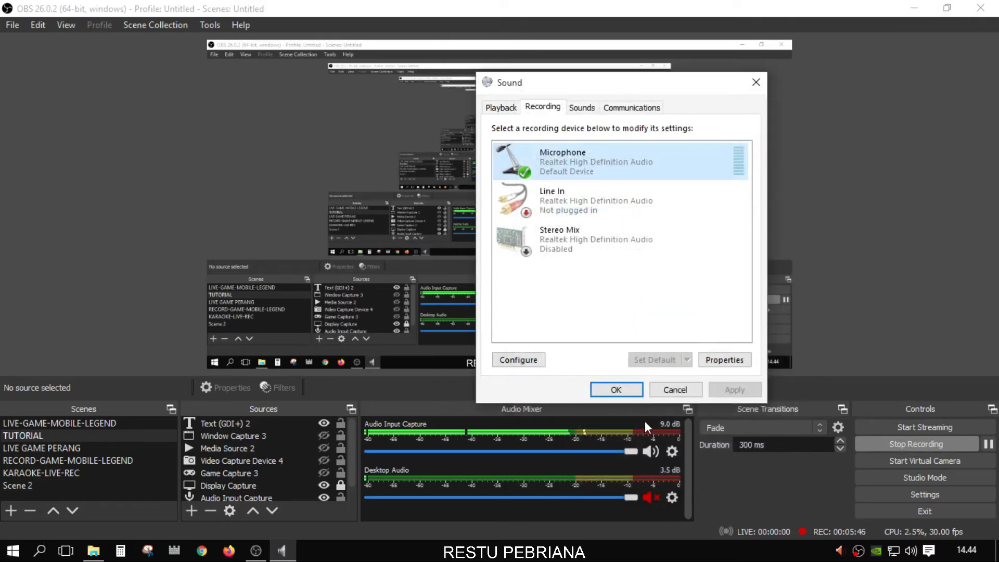
pyautogui.click(616, 390)
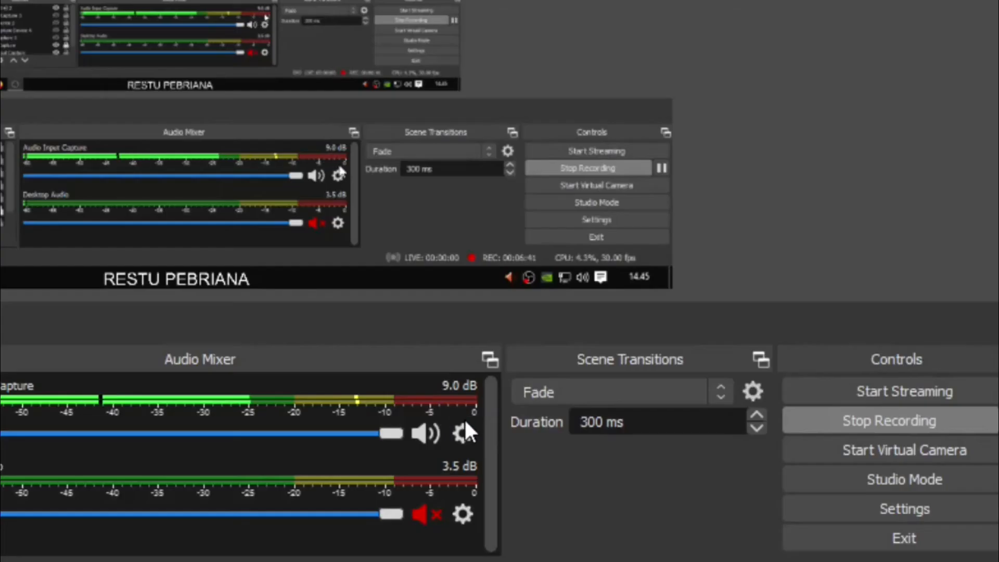
# - Examine the volume, mono, balance and monitoring settings of both audio sources in Advanced Audio Properties
pyautogui.click(463, 432)
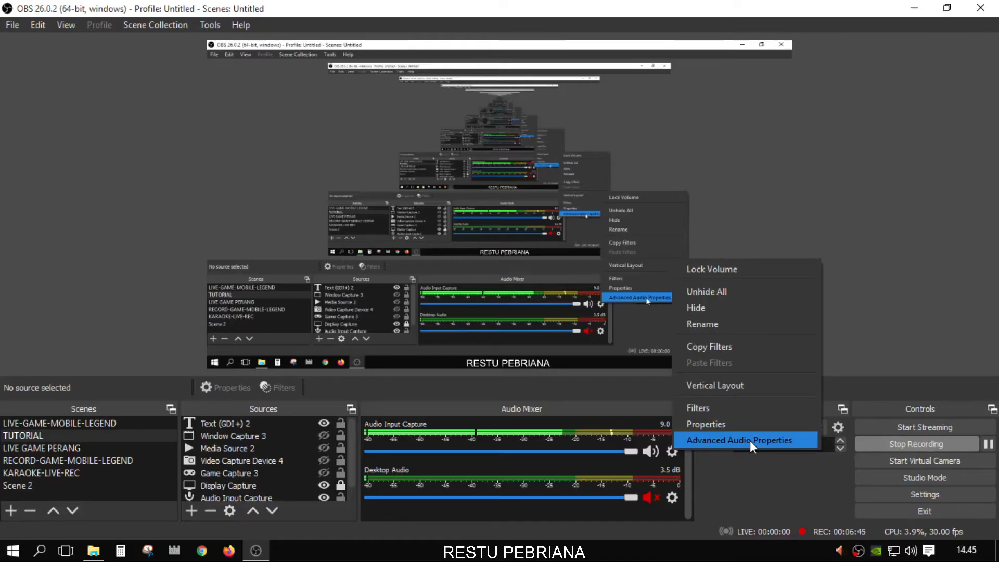
pyautogui.click(750, 440)
pyautogui.moveTo(510, 140); pyautogui.dragTo(599, 139)
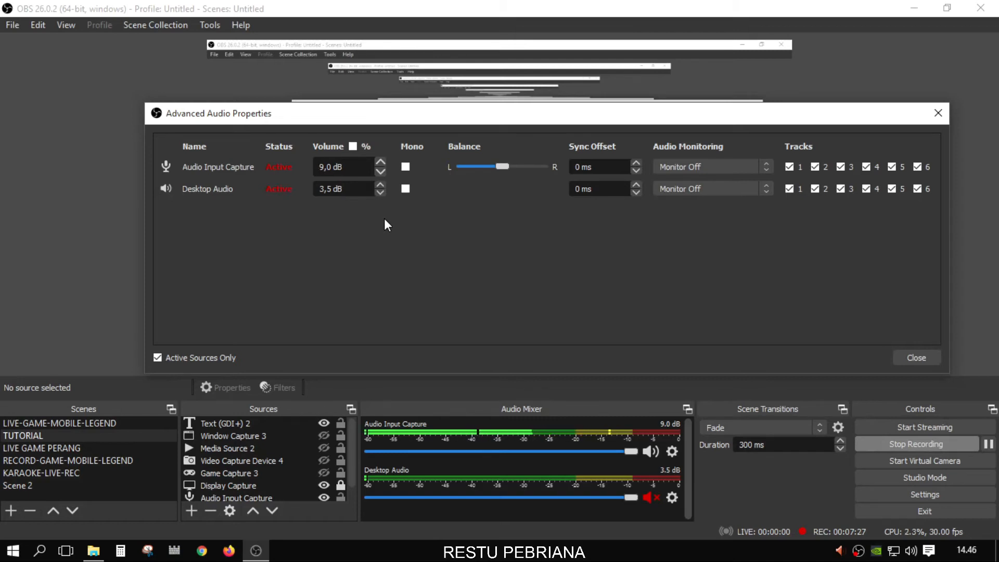
pyautogui.click(913, 358)
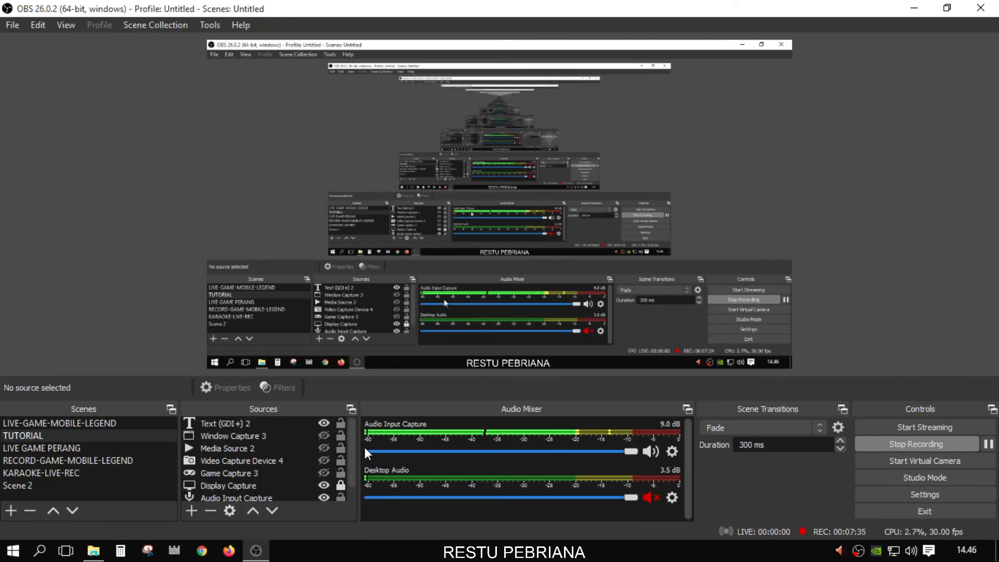
pyautogui.click(191, 511)
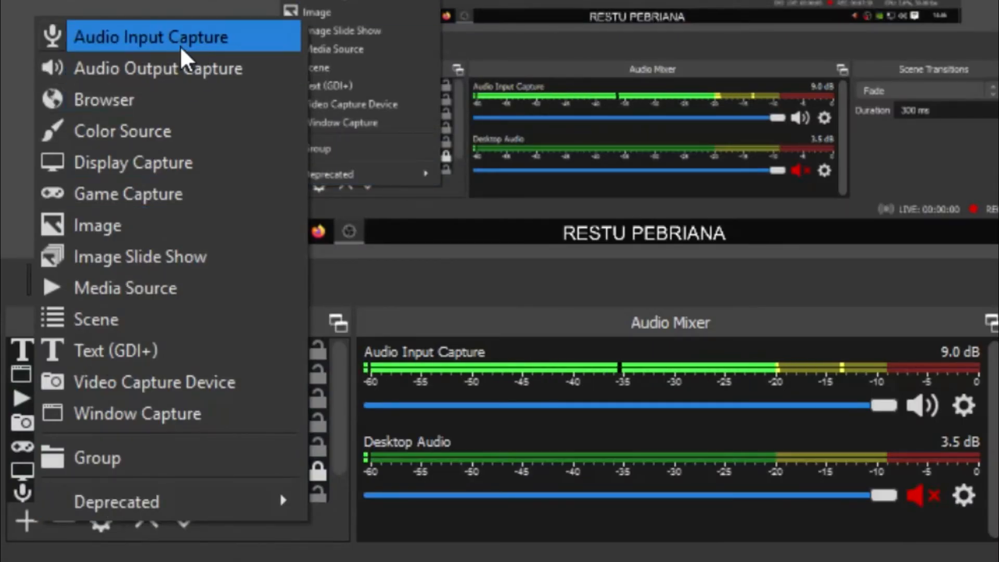
pyautogui.click(523, 331)
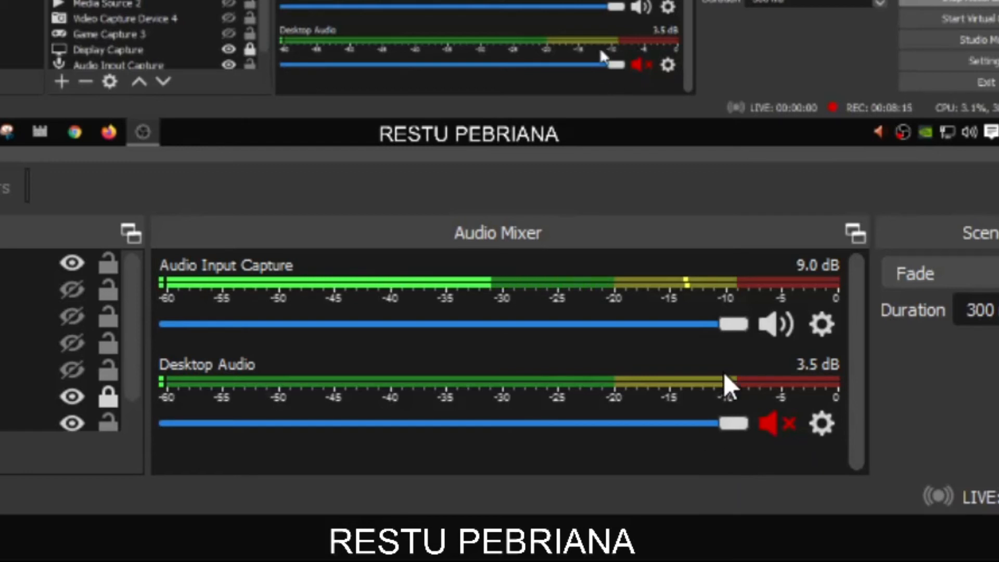
# - Unmute Desktop Audio in the mixer and mute it again
pyautogui.click(767, 420)
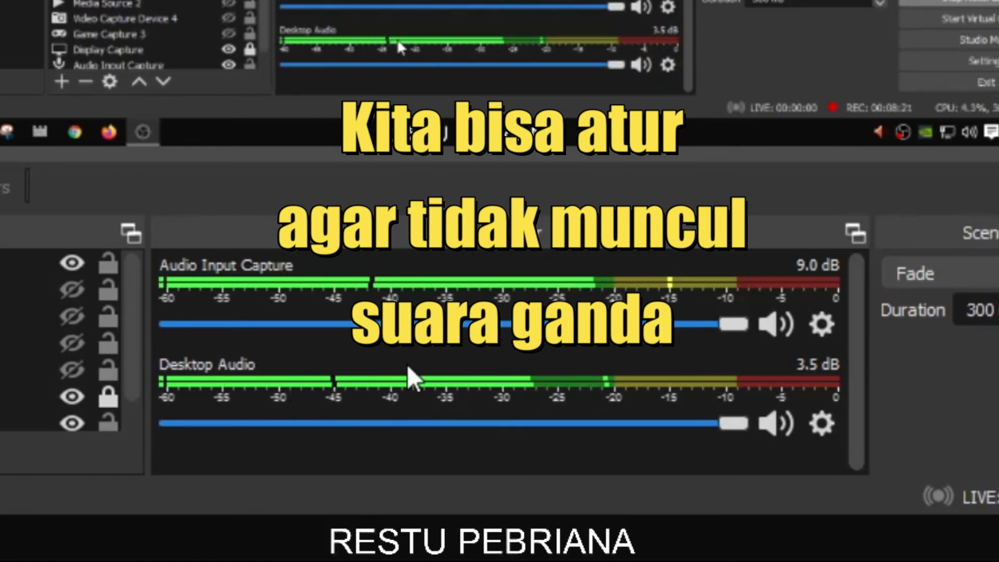
pyautogui.click(775, 424)
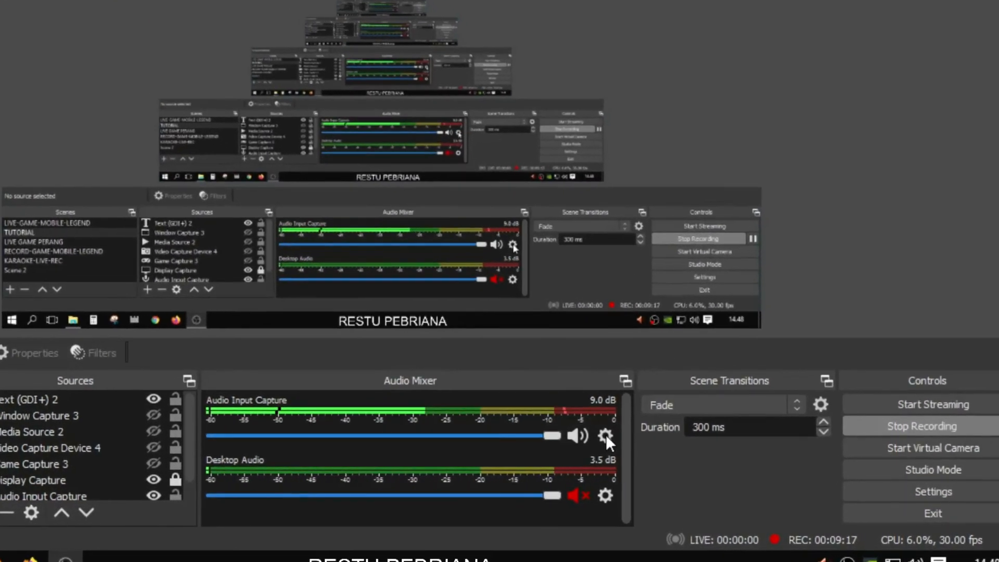
# - Set the Noise Suppression filter on Audio Input Capture to the RNNoise (higher quality) method
pyautogui.click(640, 444)
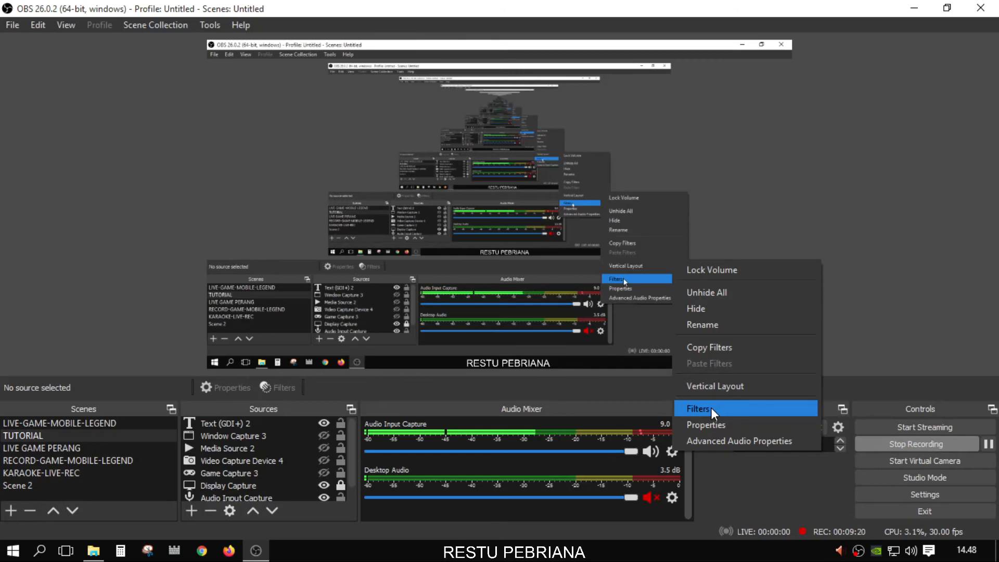
pyautogui.click(723, 408)
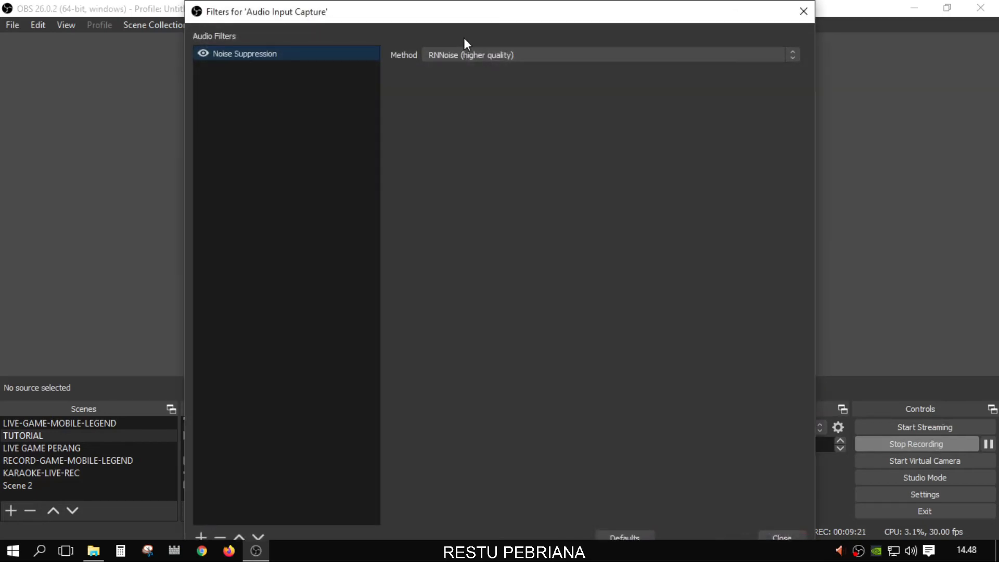
pyautogui.moveTo(475, 6); pyautogui.dragTo(586, 57)
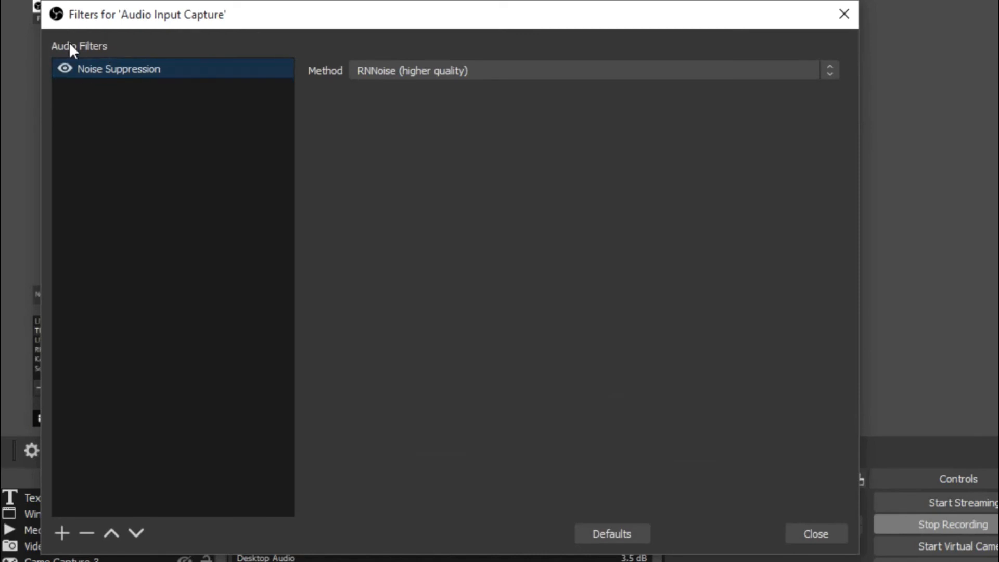
pyautogui.click(66, 533)
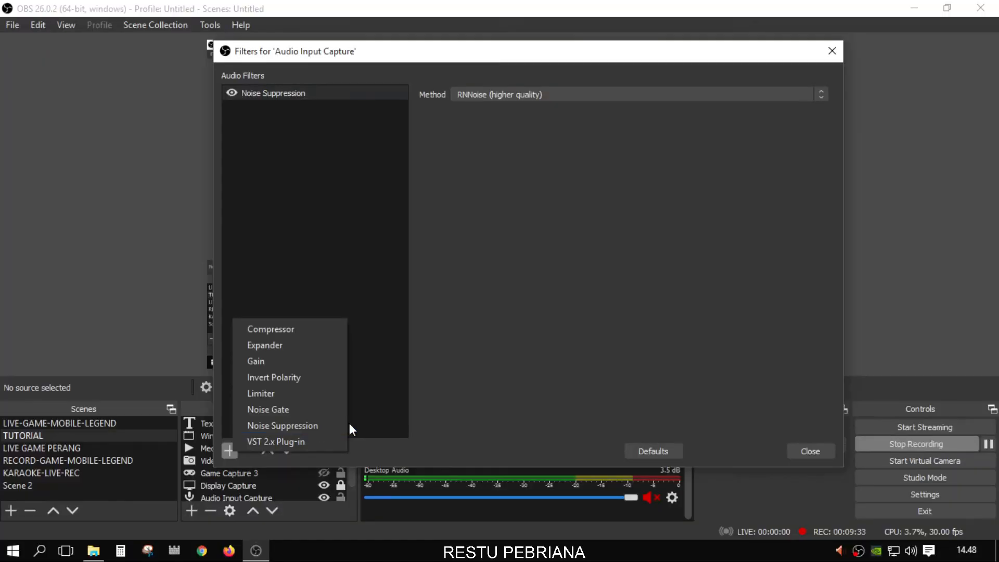
pyautogui.click(425, 392)
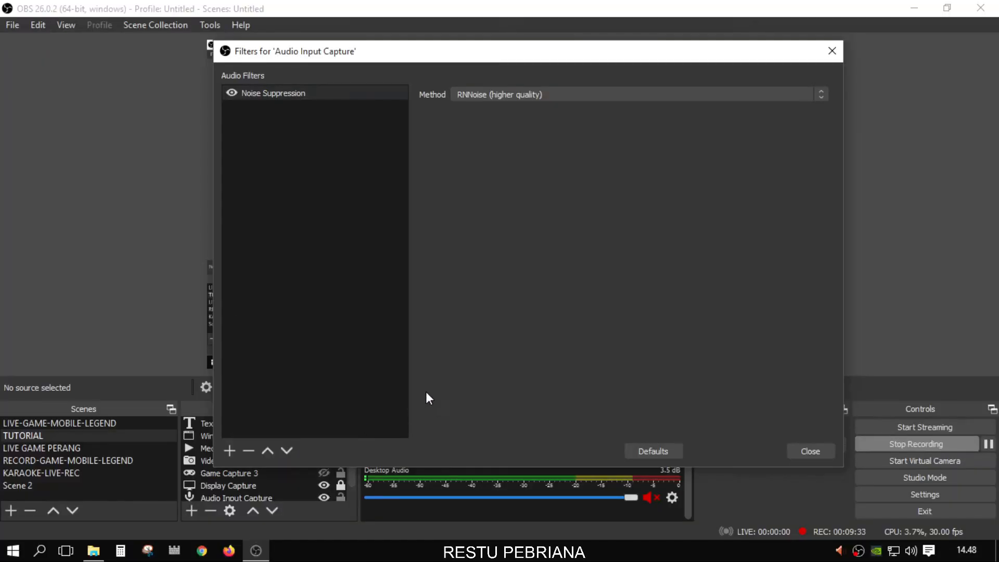
pyautogui.click(551, 95)
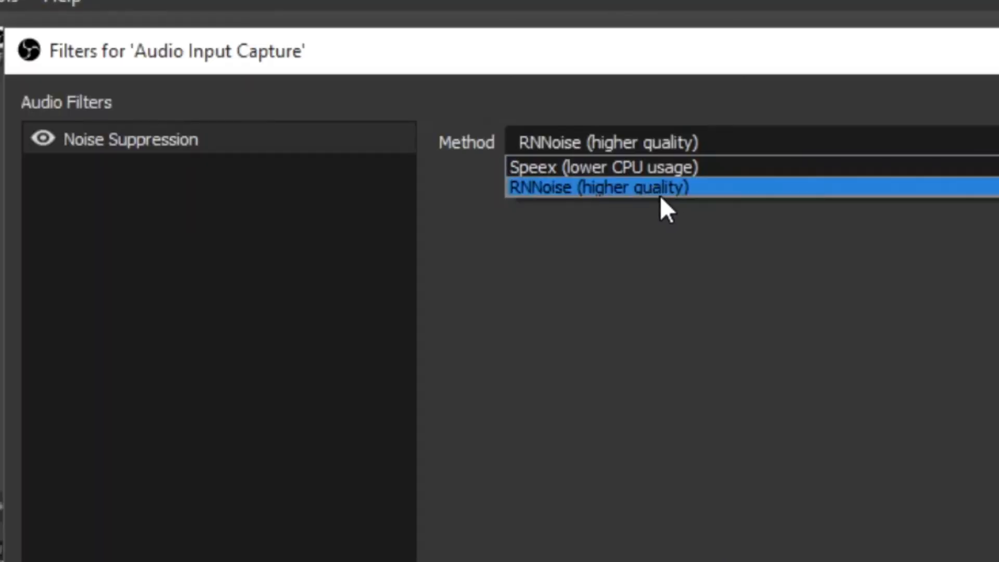
pyautogui.click(690, 219)
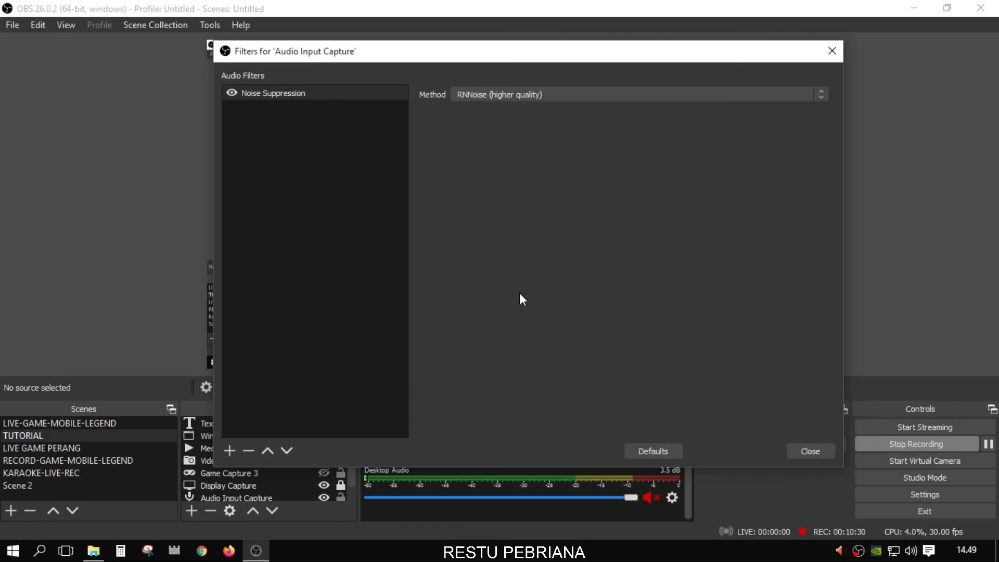
pyautogui.click(805, 448)
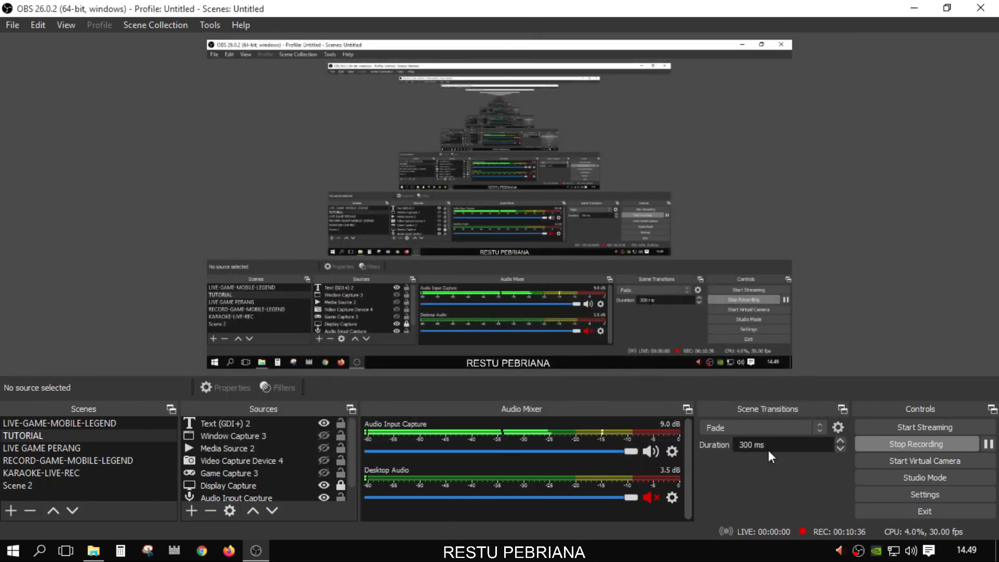
# - Stop the recording
pyautogui.click(887, 447)
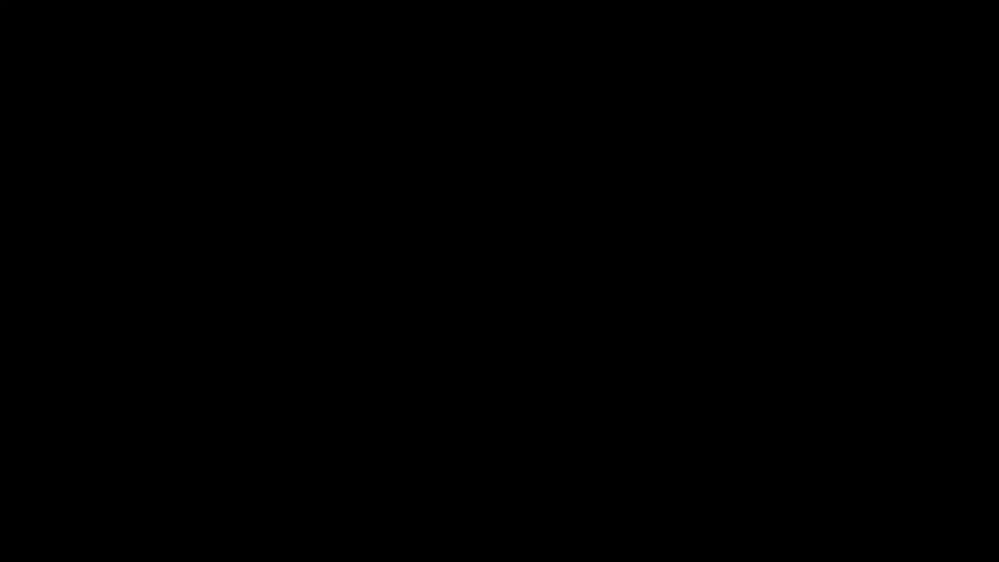